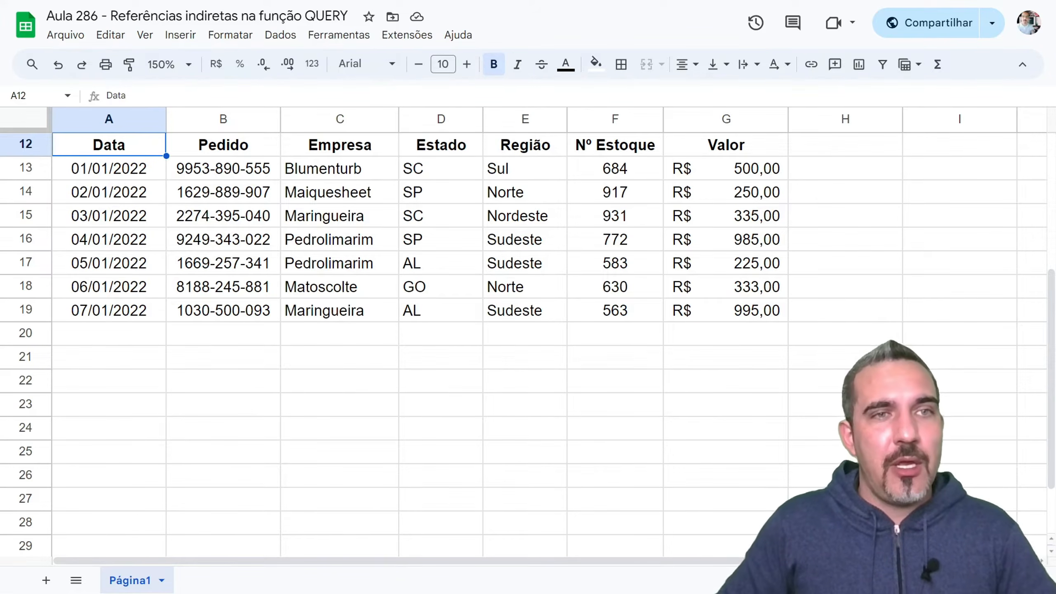
- Enter the range A12:G15 as text in cell B1, beside the "Referência:" label
scroll(416, 333, up, 4)
key(ctrl+Up)
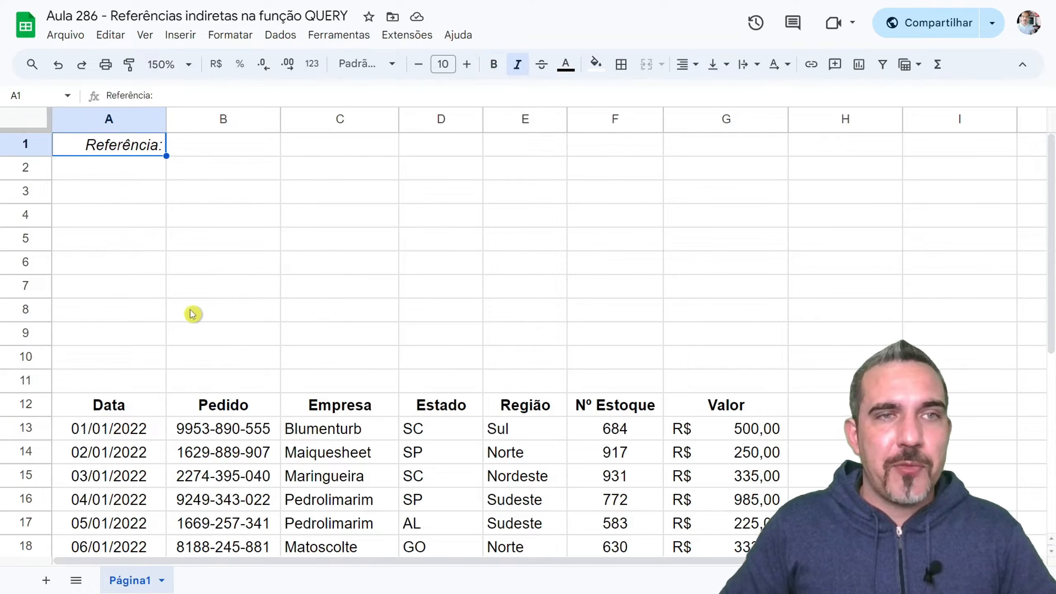
click(219, 153)
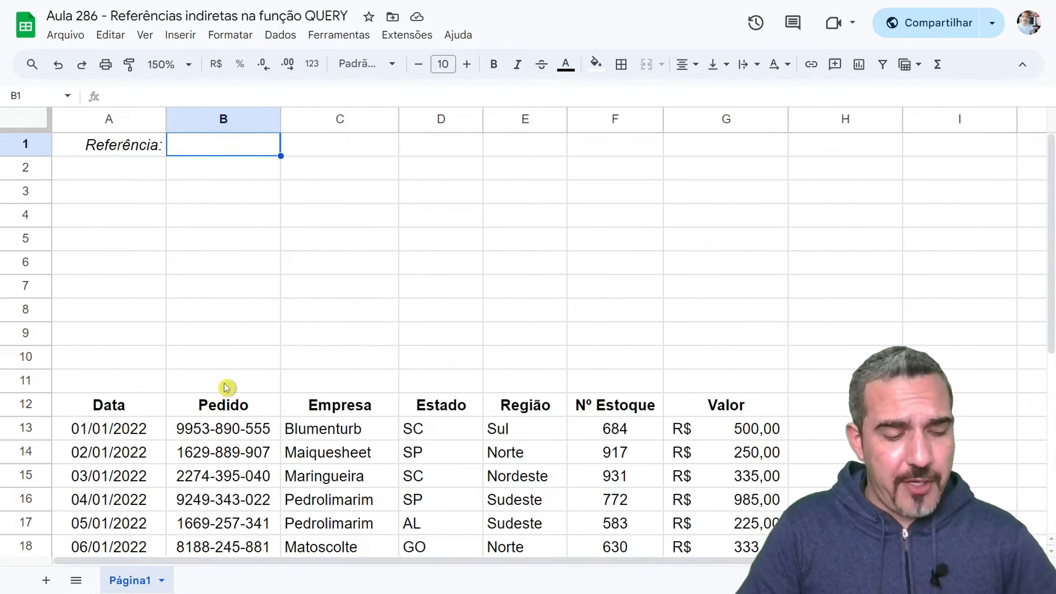
text(A12)
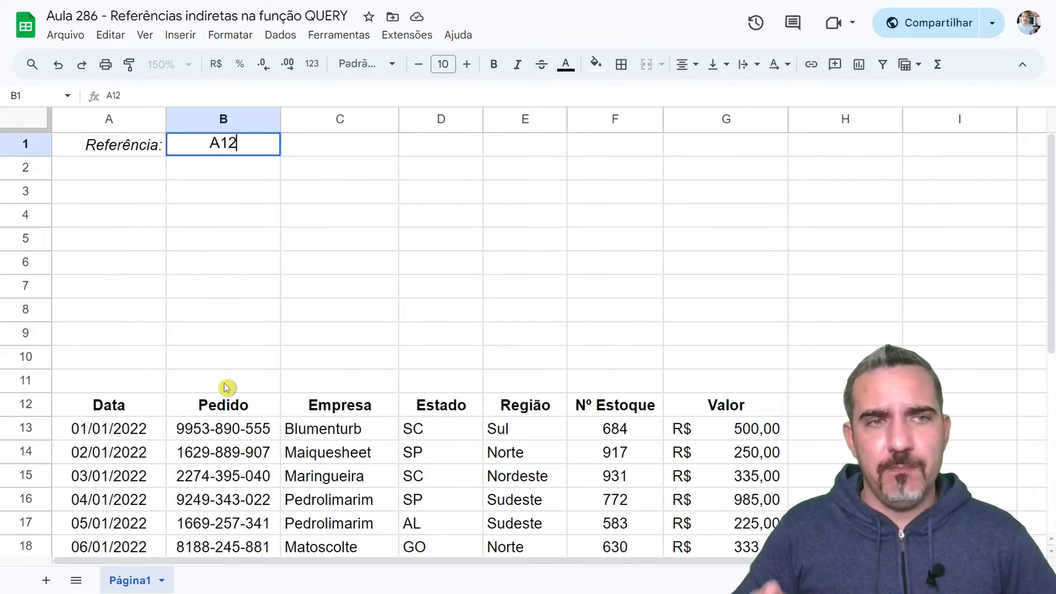
text(:)
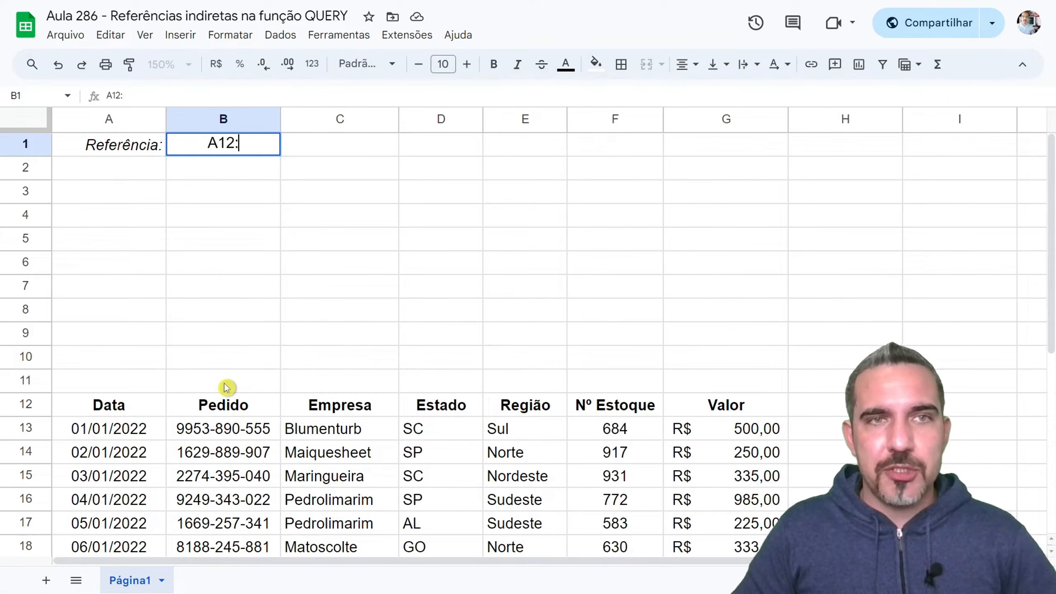
text(G15)
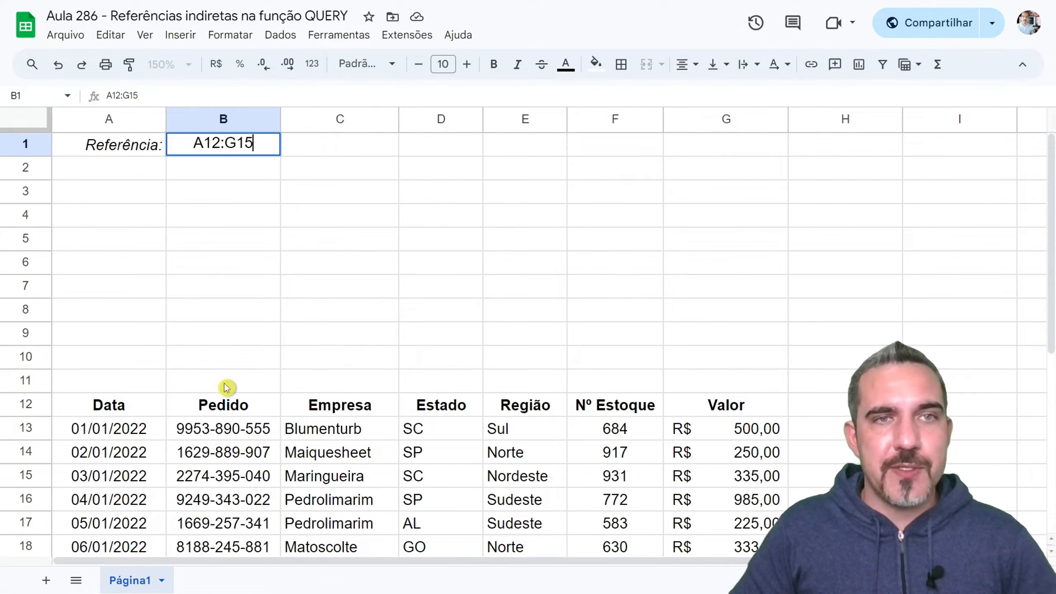
key(Return)
click(215, 154)
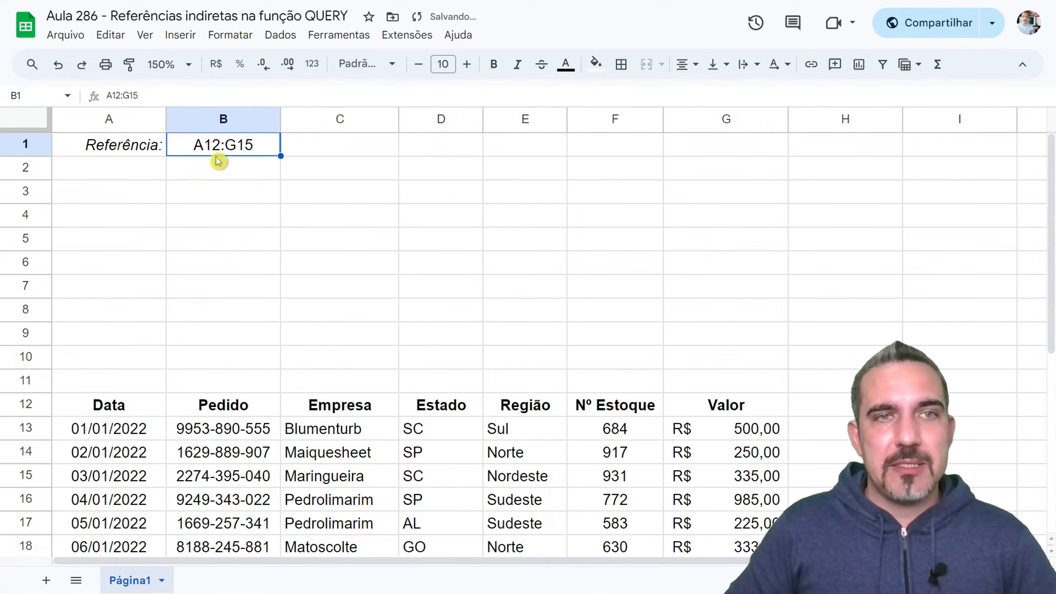
- Compare the table's last row, row 19, with row 15, where the reference range ends
click(90, 195)
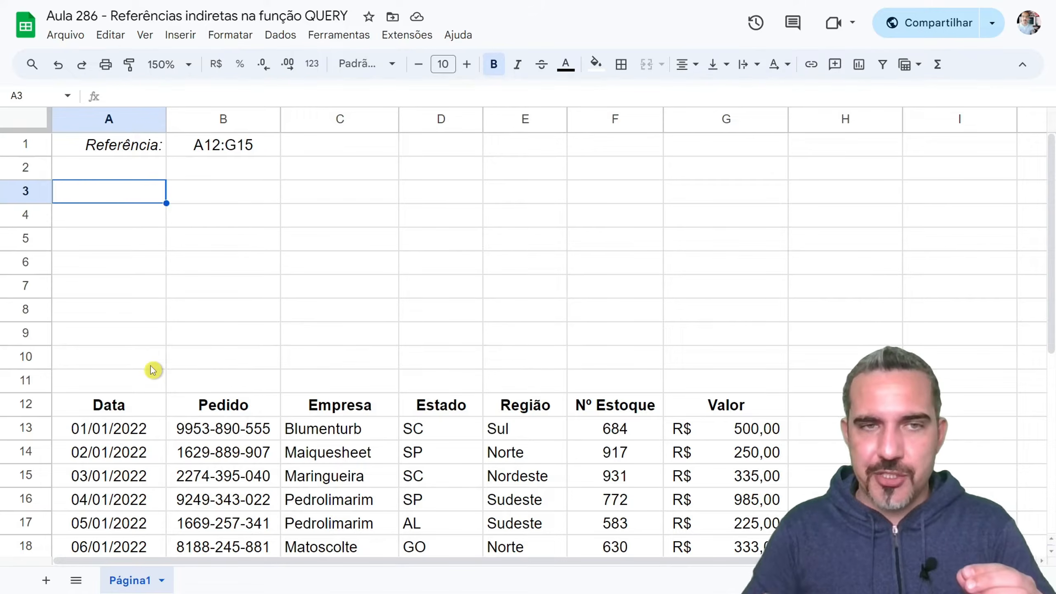
scroll(153, 369, down, 3)
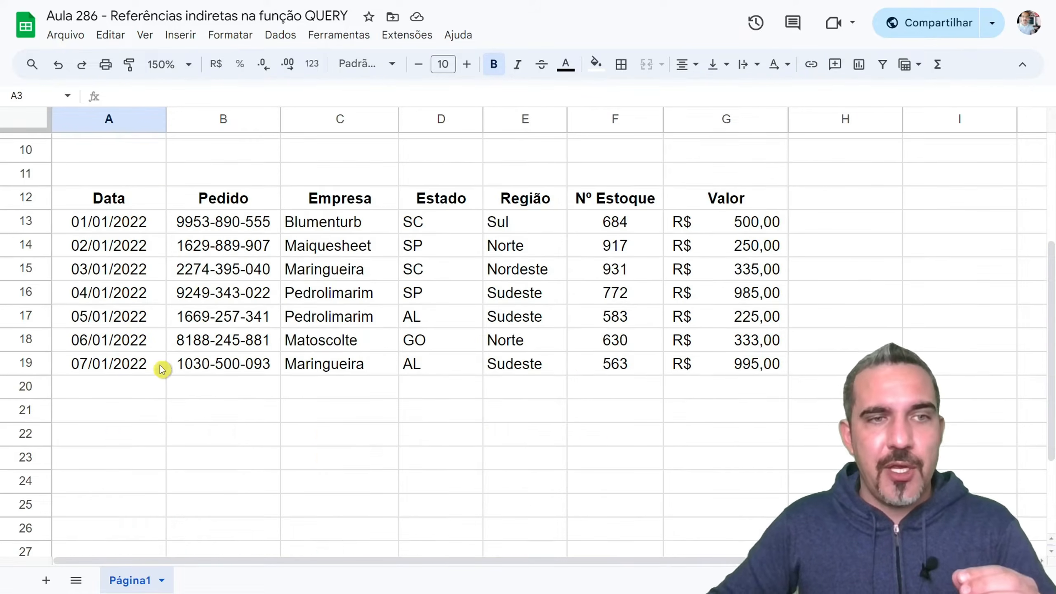
click(25, 363)
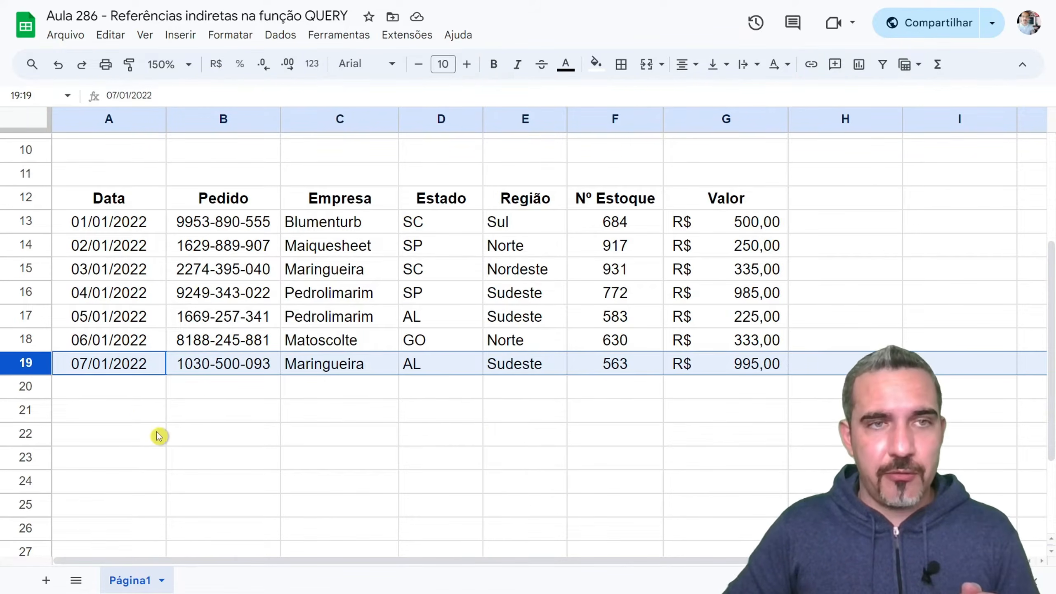
click(28, 271)
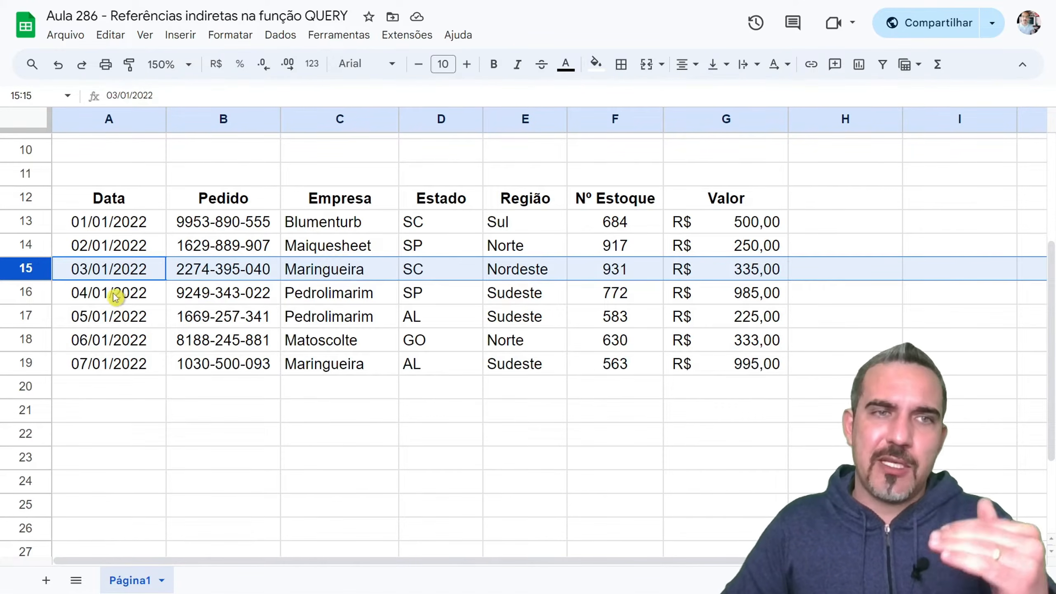
scroll(125, 298, up, 3)
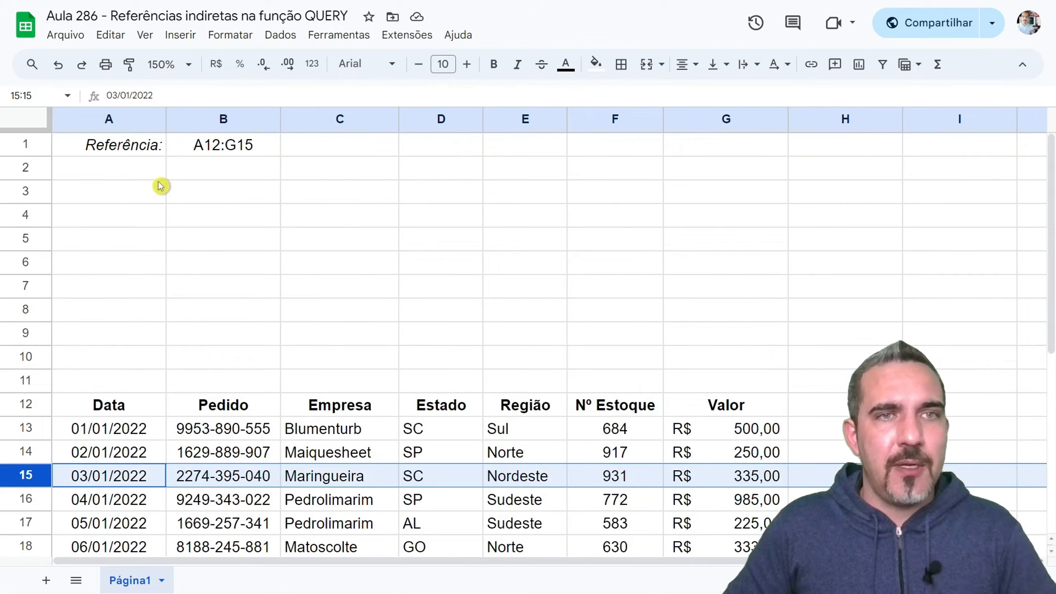
- Start a QUERY formula in cell A3
click(120, 193)
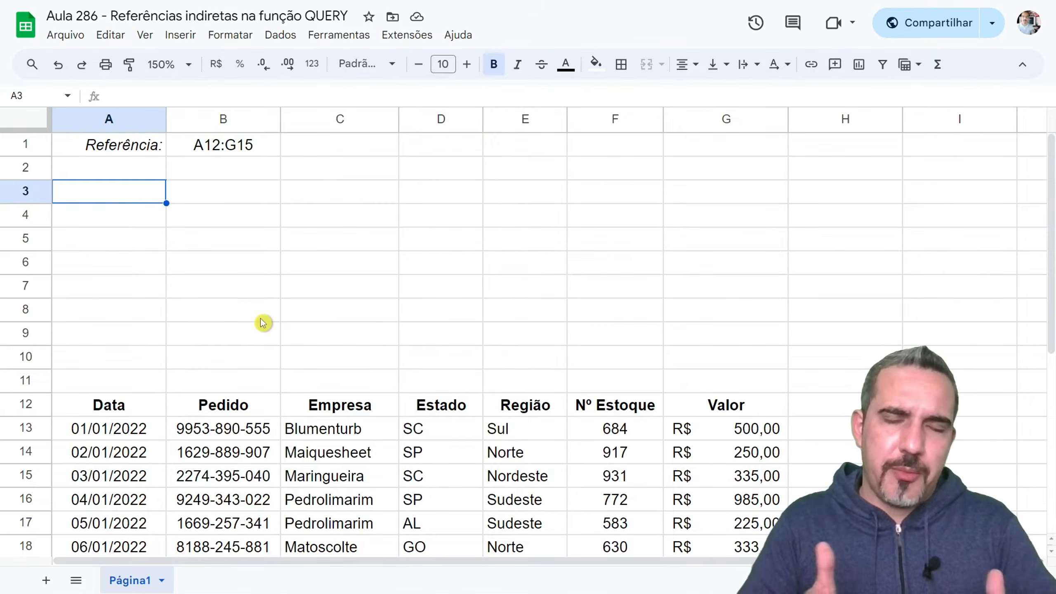
text(=)
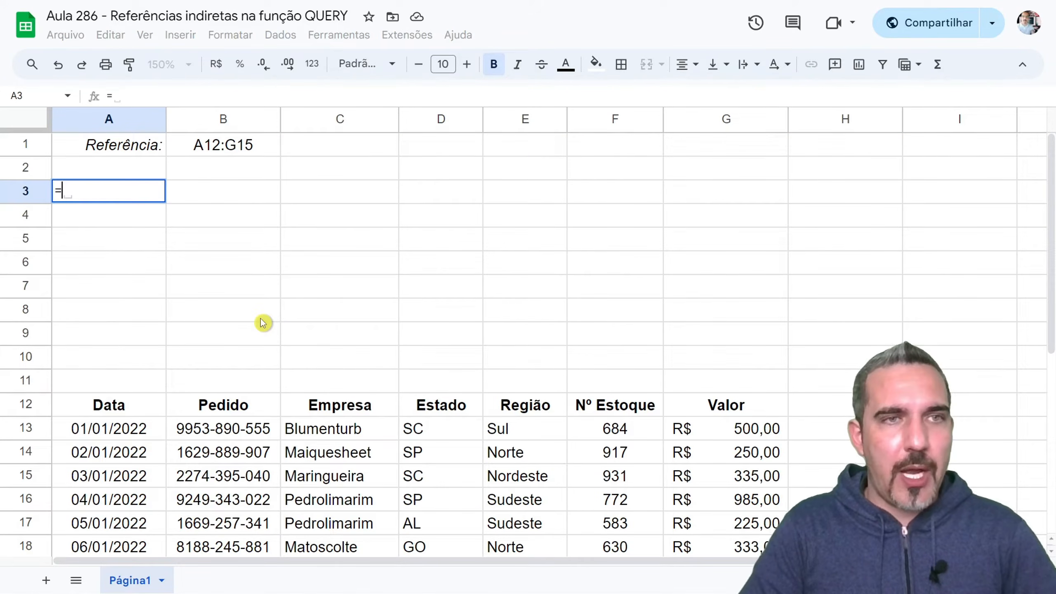
text(que)
key(Tab)
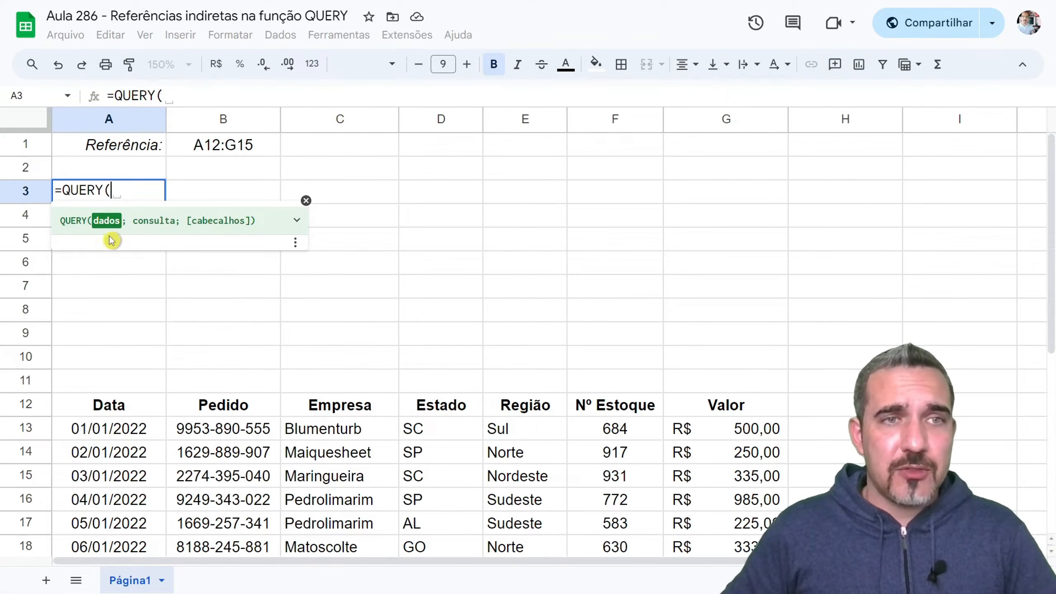
drag(137, 406, 766, 457)
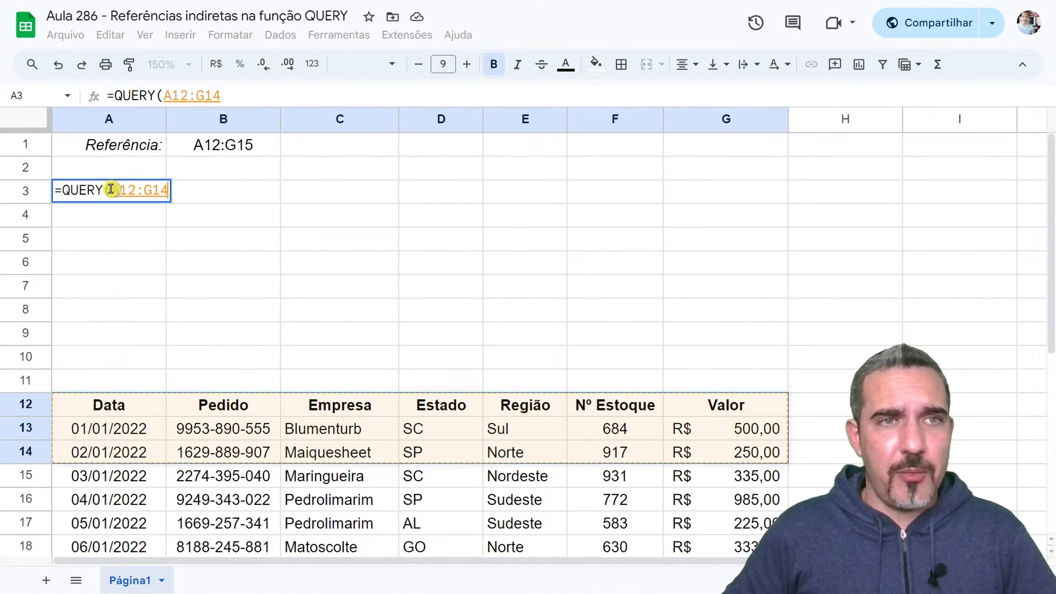
drag(110, 191, 166, 191)
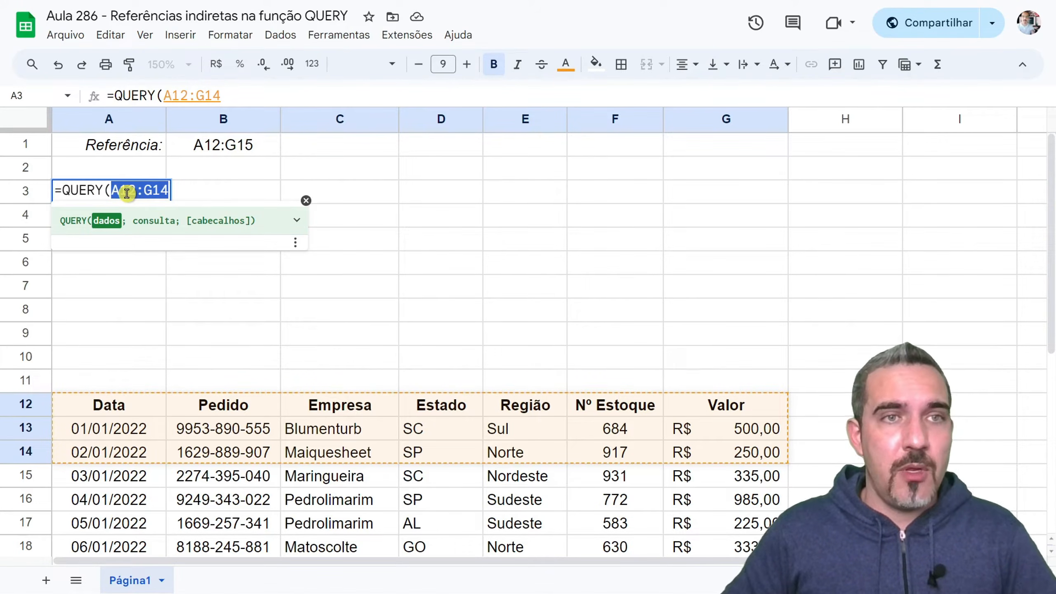
key(BackSpace)
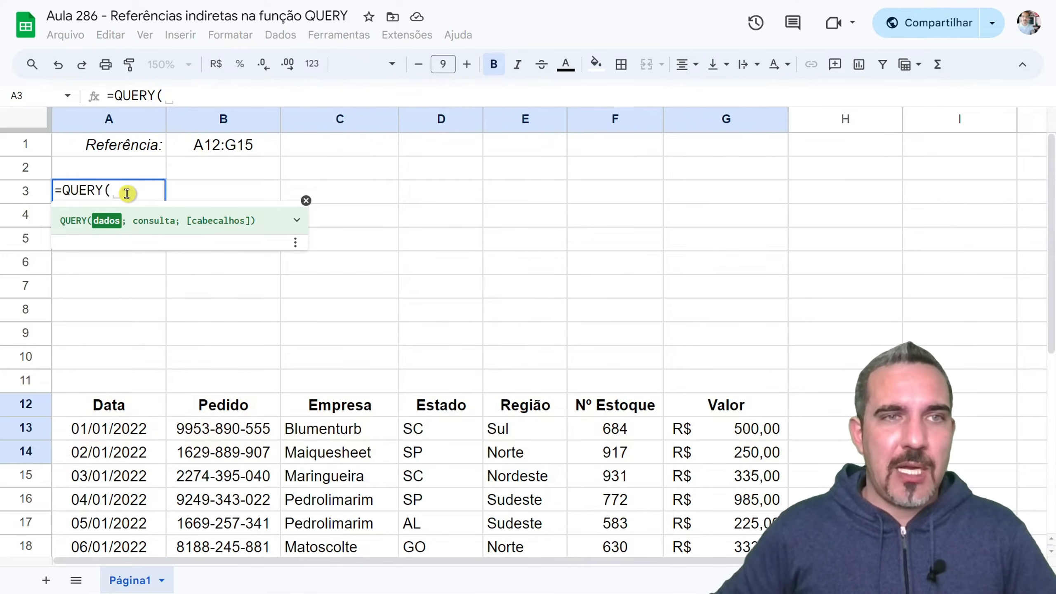
- Complete the QUERY in A3 with B1 as its data and "Select *" as its query, and check it against B1
click(207, 145)
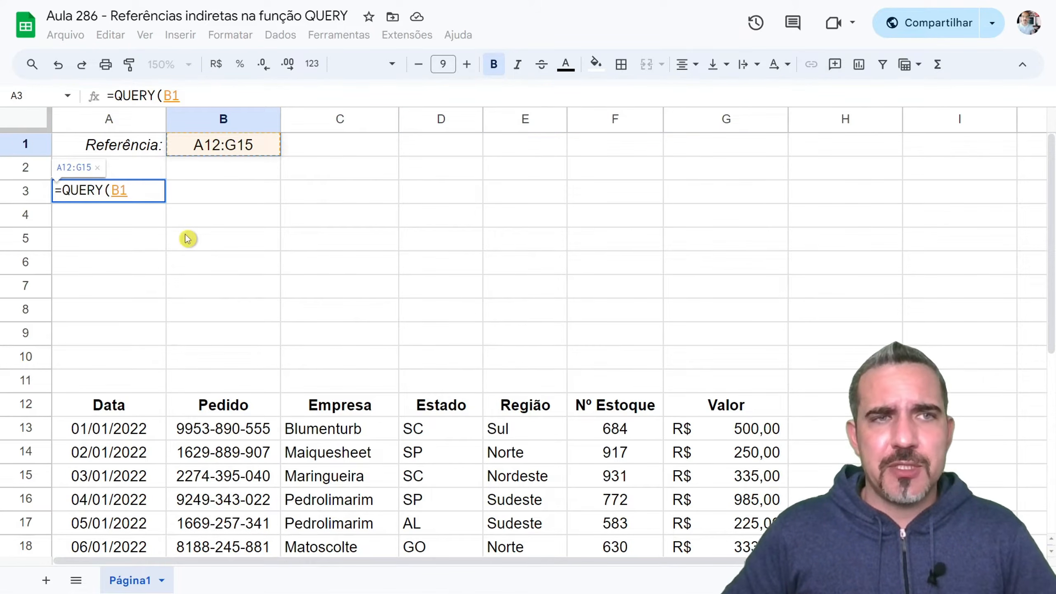
text(;)
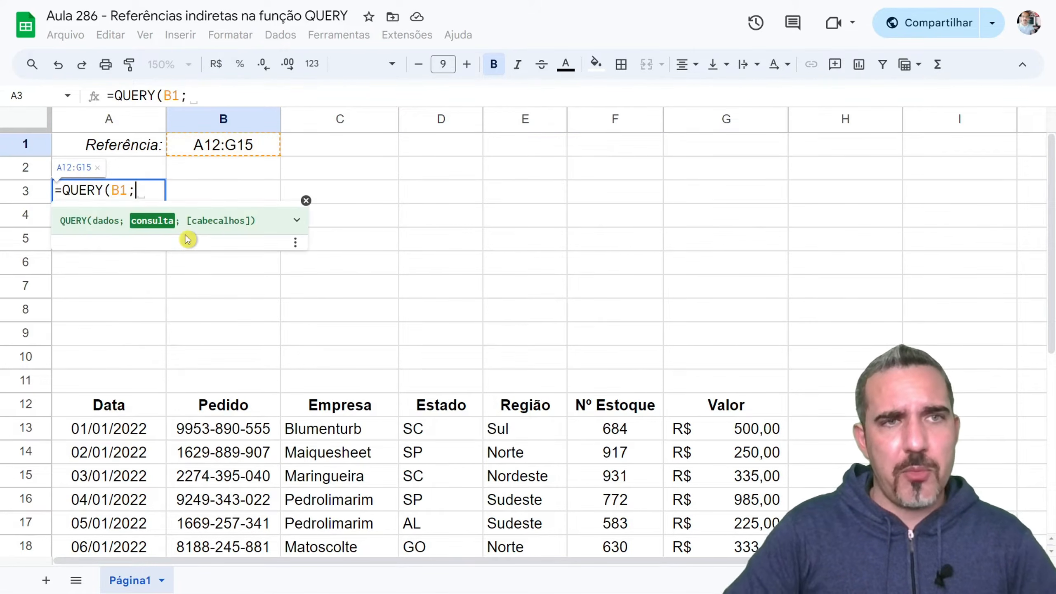
text( "Select)
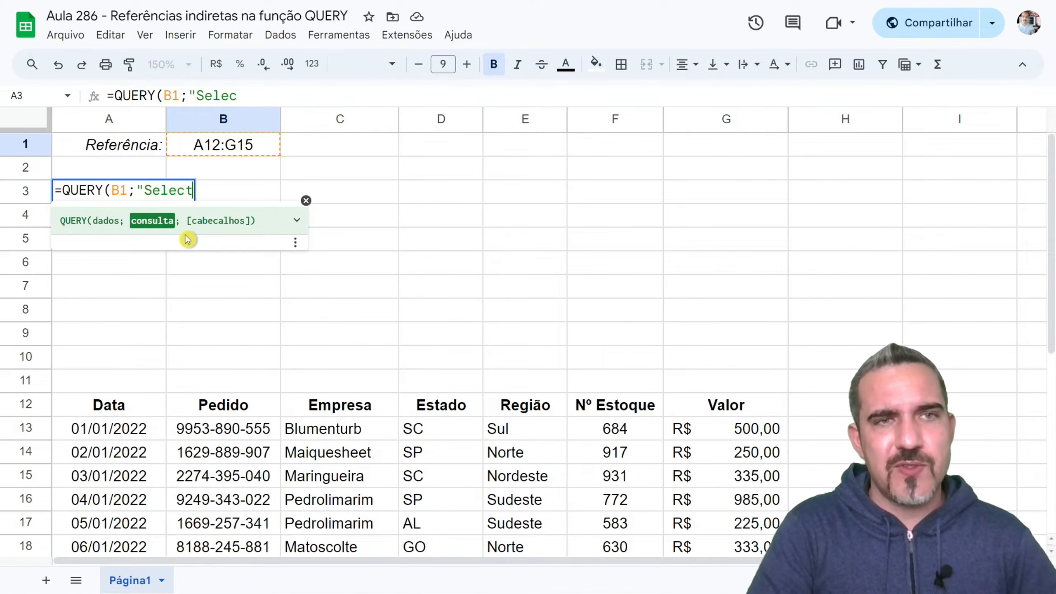
text( *"))
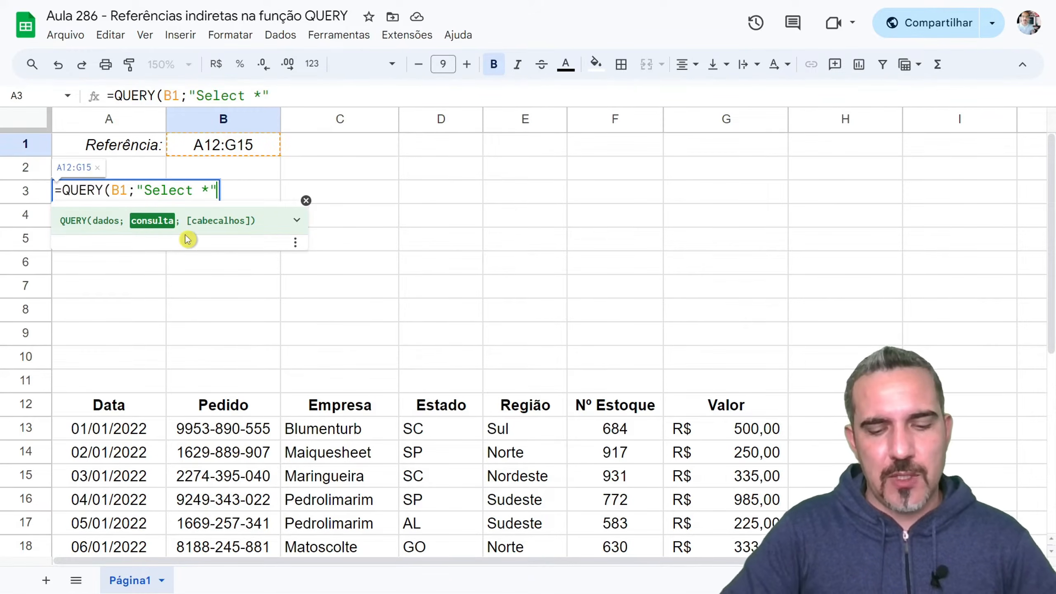
key(Return)
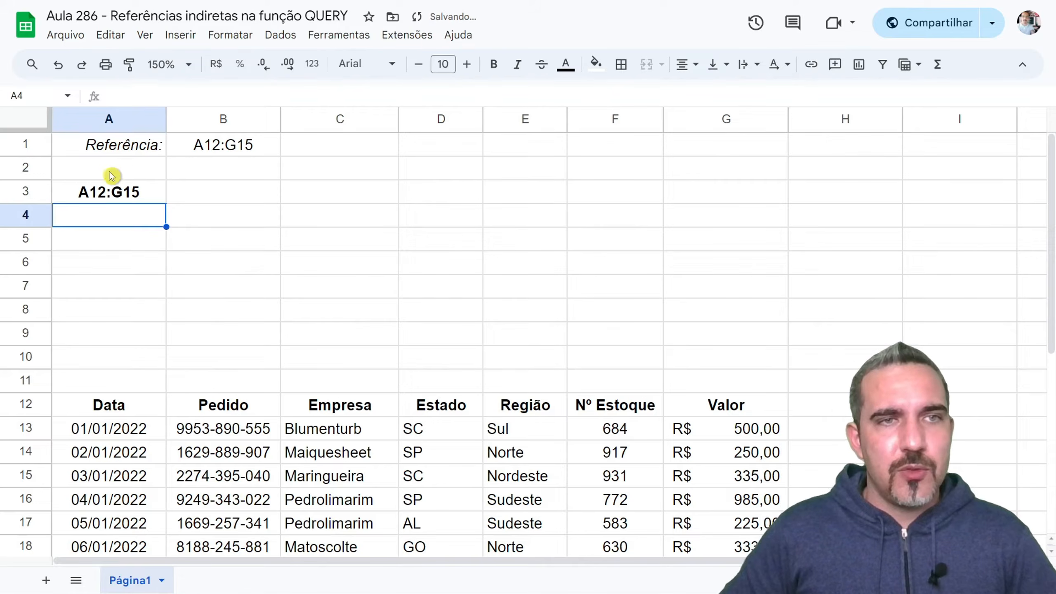
click(111, 183)
click(222, 147)
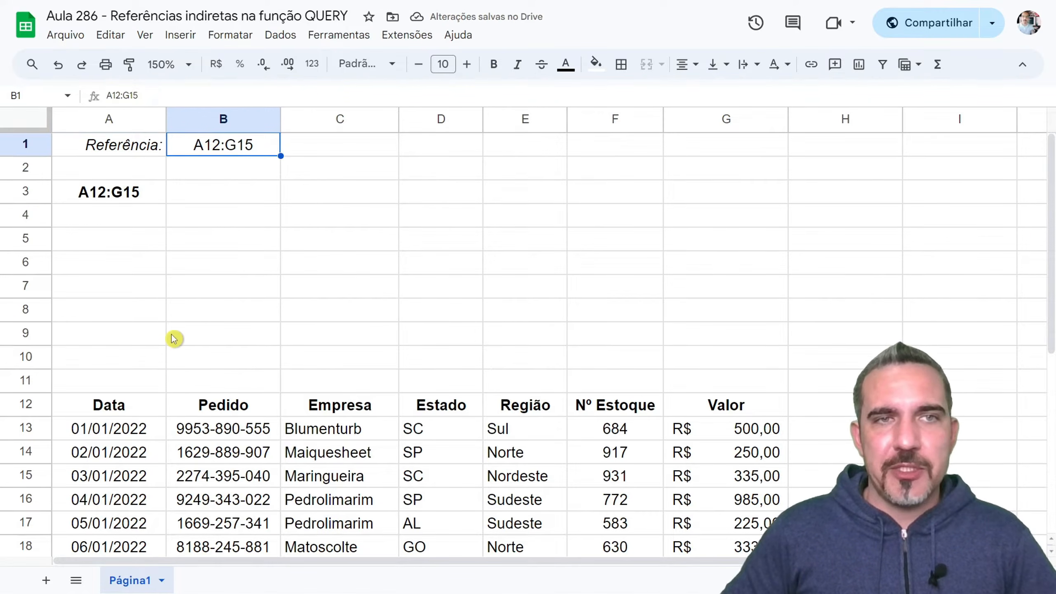
- Reopen the formula in A3 and insert the INDIRETO function before the B1 argument
click(135, 193)
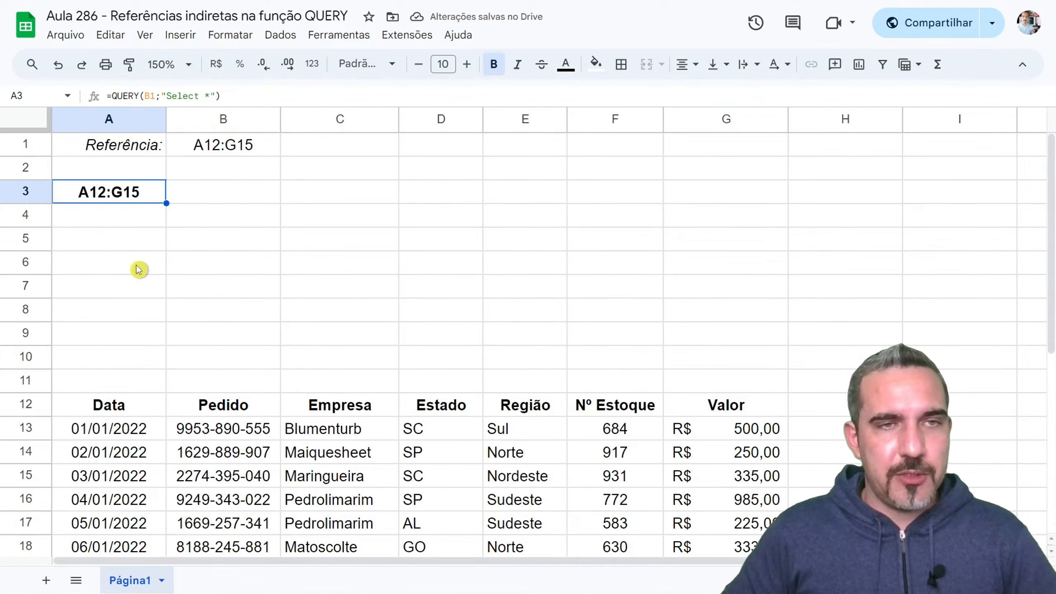
key(F2)
double_click(116, 191)
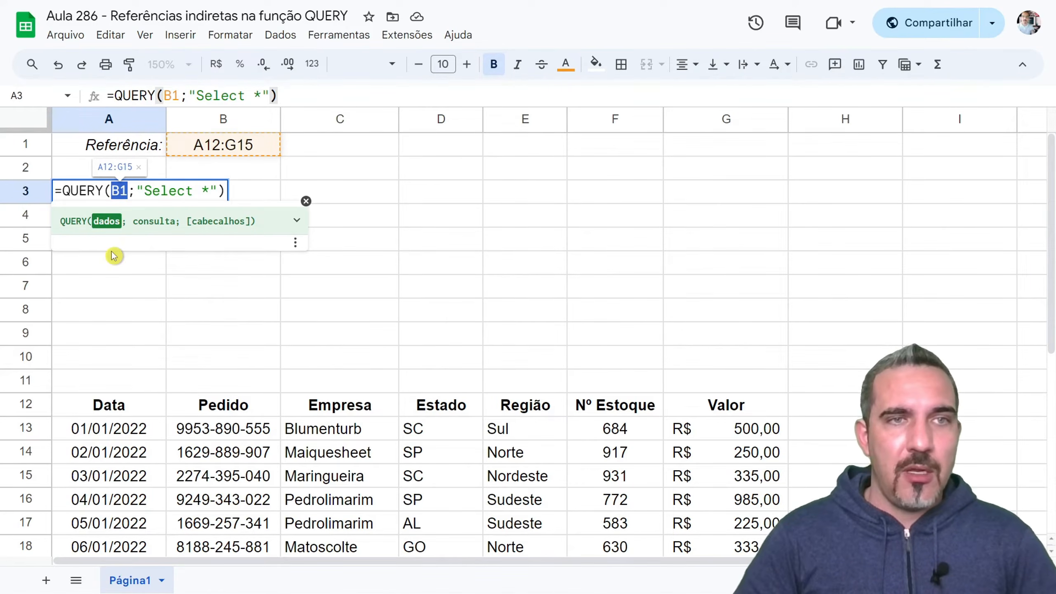
key(Home)
key(Right)
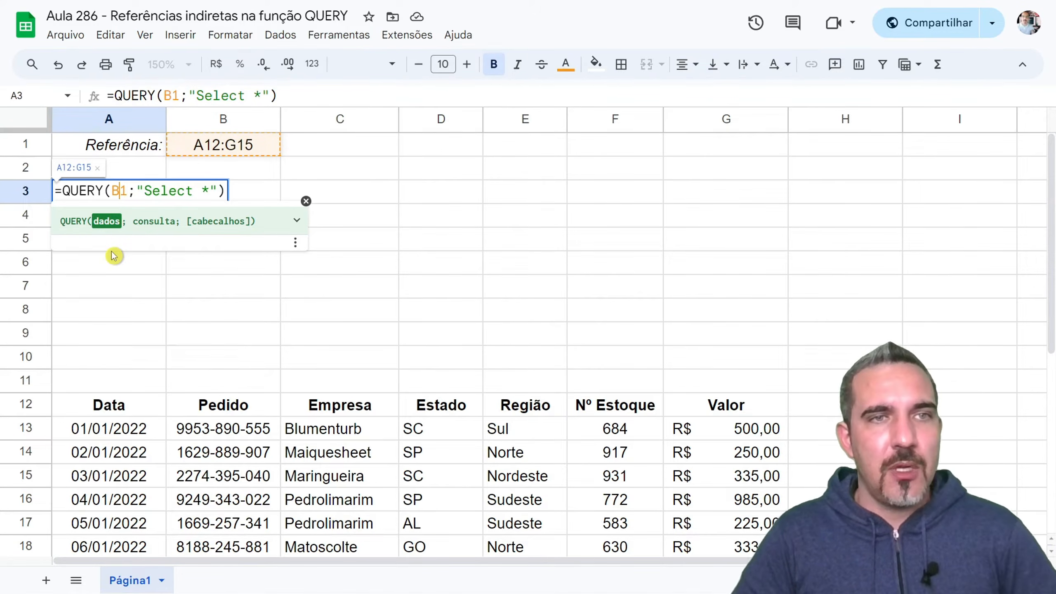
key(Left)
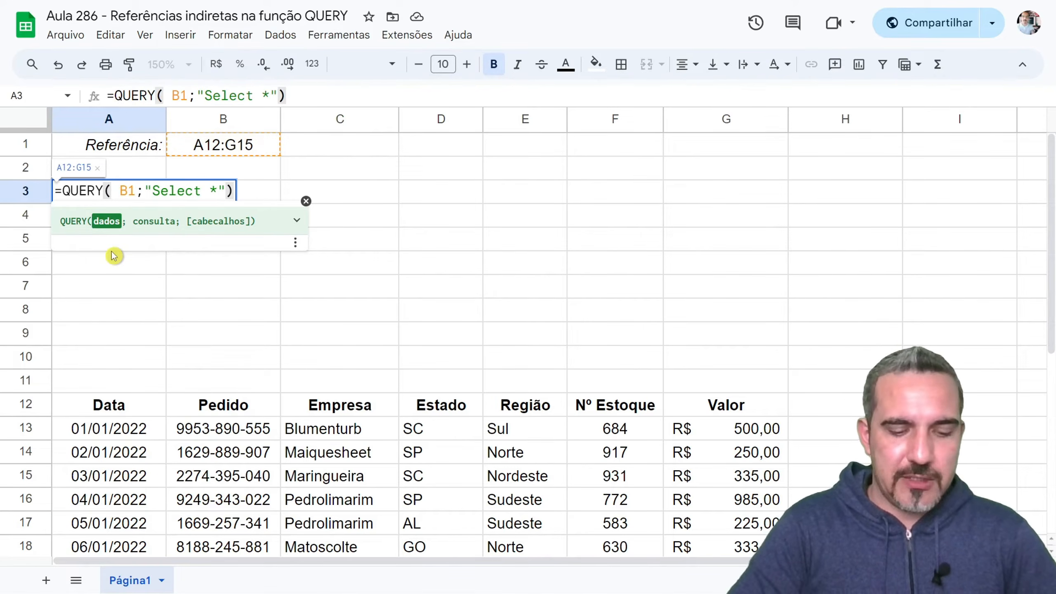
text(indi)
key(Tab)
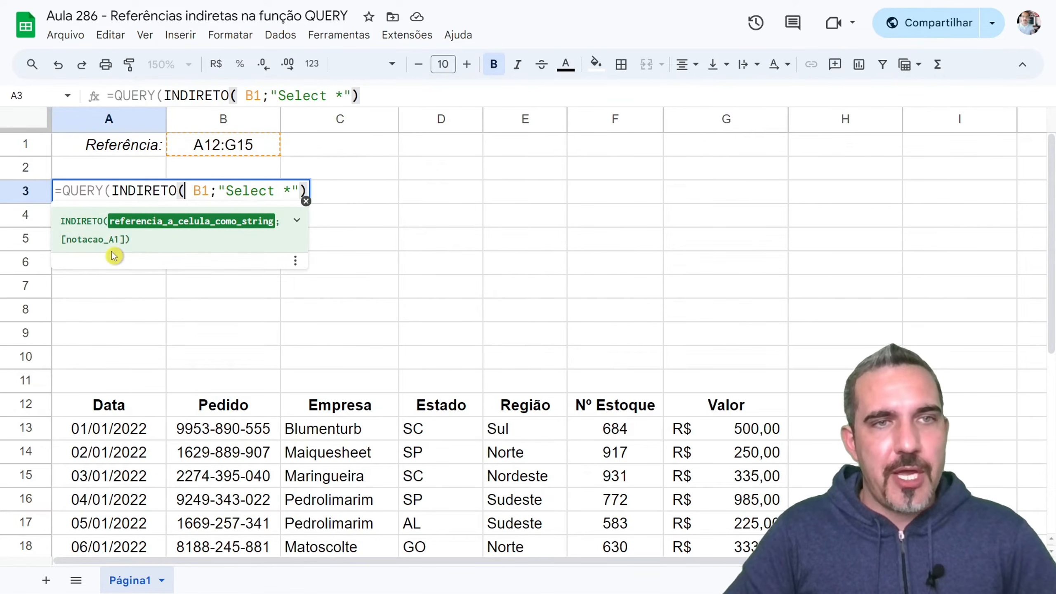
- Close INDIRETO around B1 without extra spaces and commit the formula as =QUERY(INDIRETO(B1);"Select *")
key(Delete)
key(Right)
key(Right)
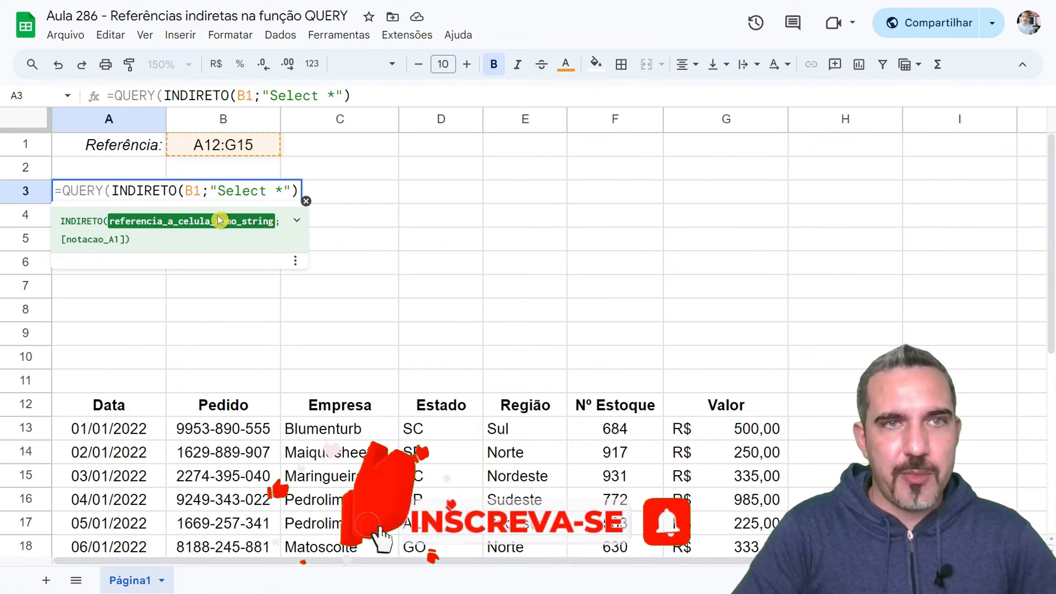
text())
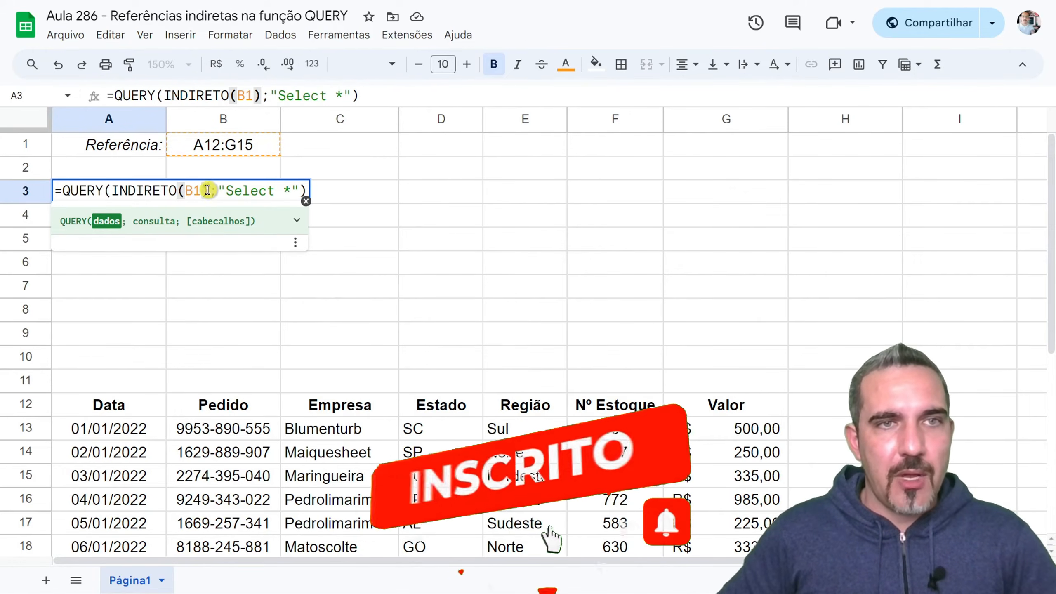
drag(209, 190, 112, 191)
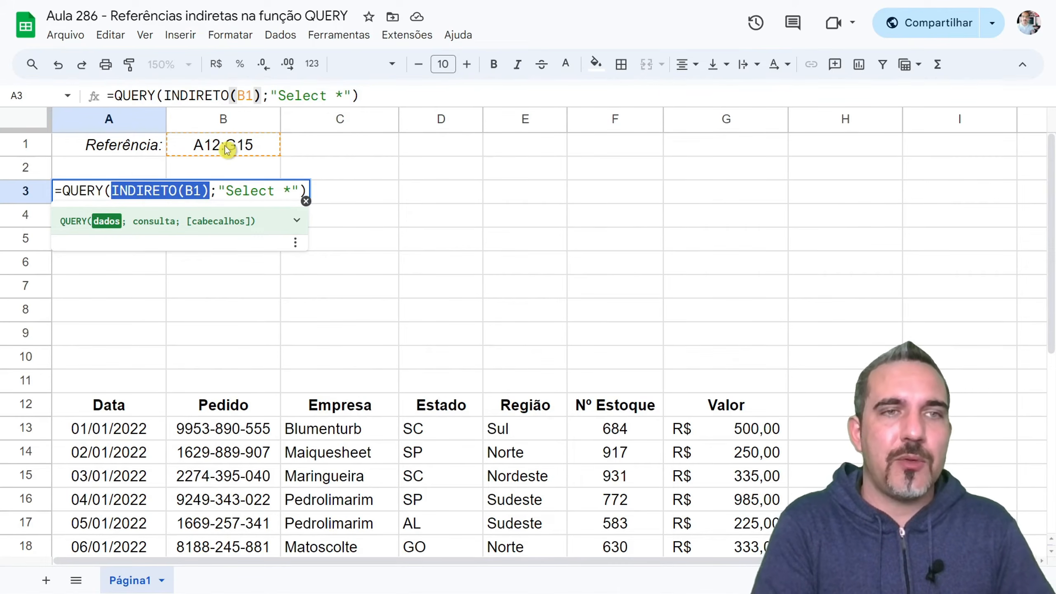
key(Return)
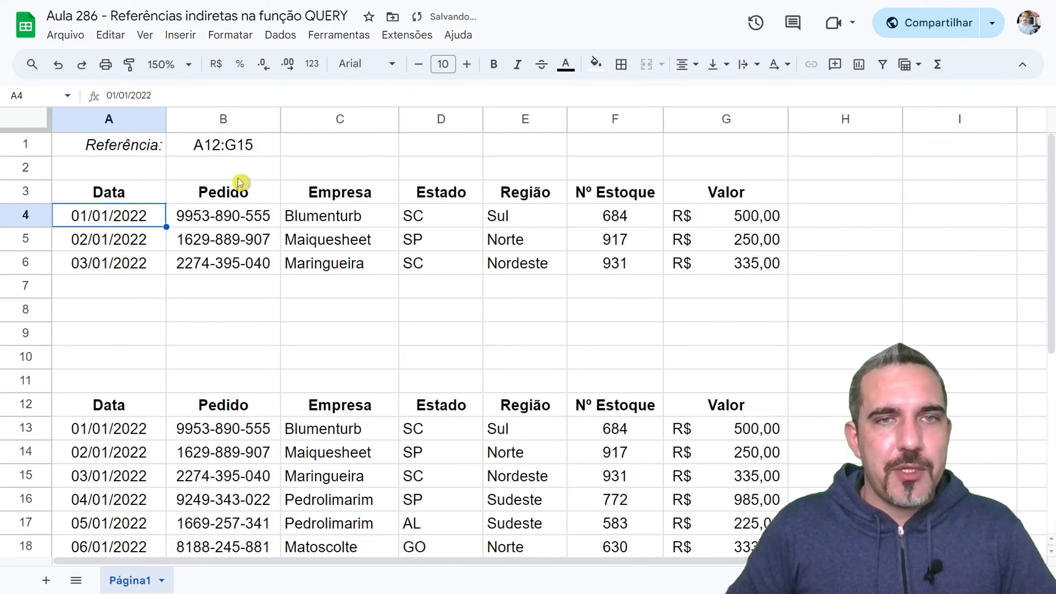
- Compare the query output headers in A3:G3 and the reference in B1 with the source range A12:G15
click(118, 193)
drag(118, 193, 700, 196)
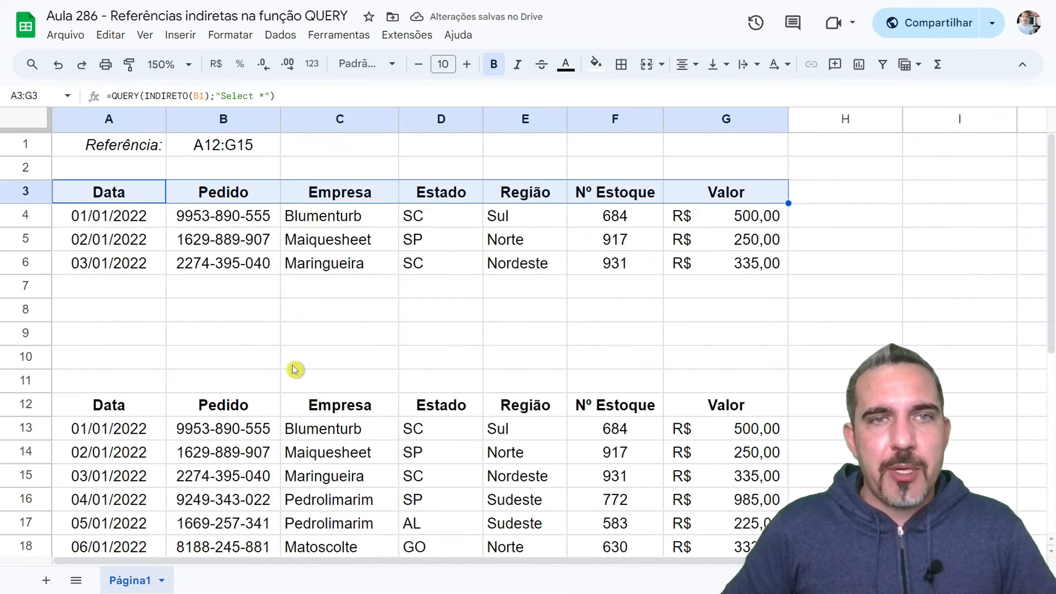
click(228, 150)
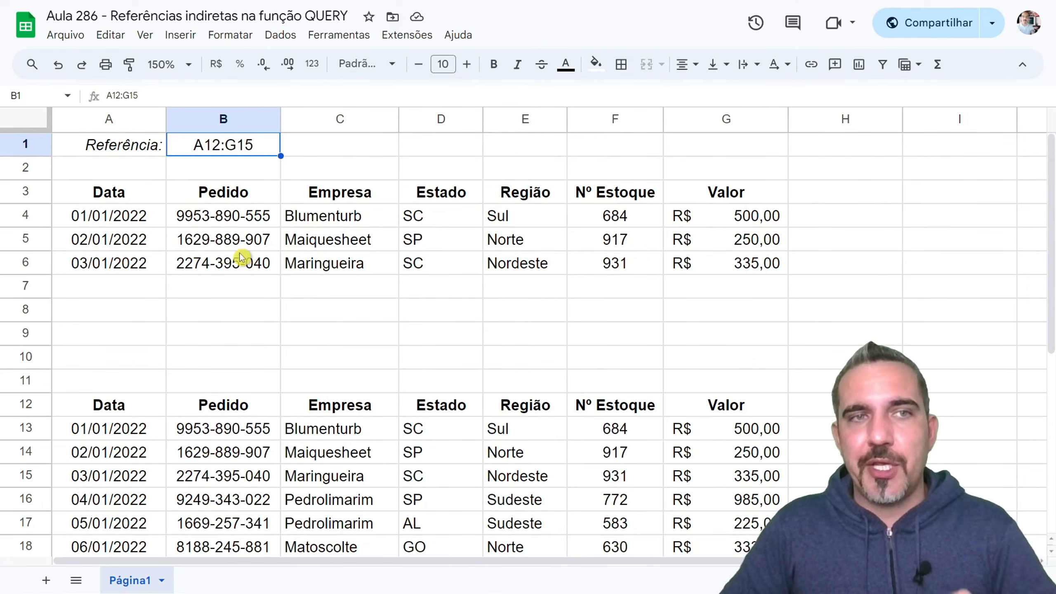
drag(90, 408, 744, 409)
drag(743, 423, 742, 474)
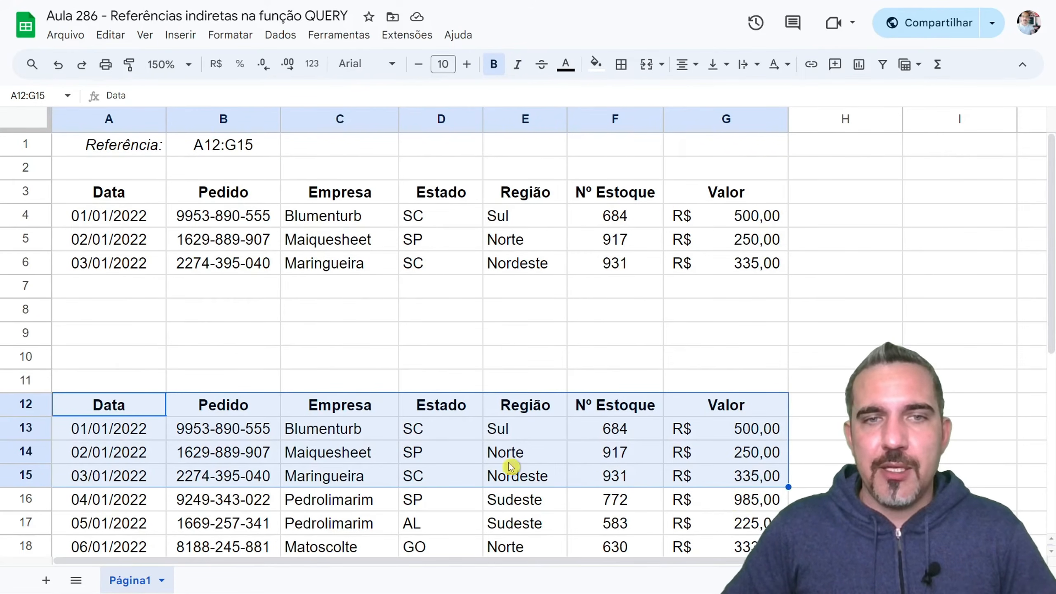
- Extend the reference in B1 to A12:G18 and review the query output starting at A3
drag(158, 190, 736, 264)
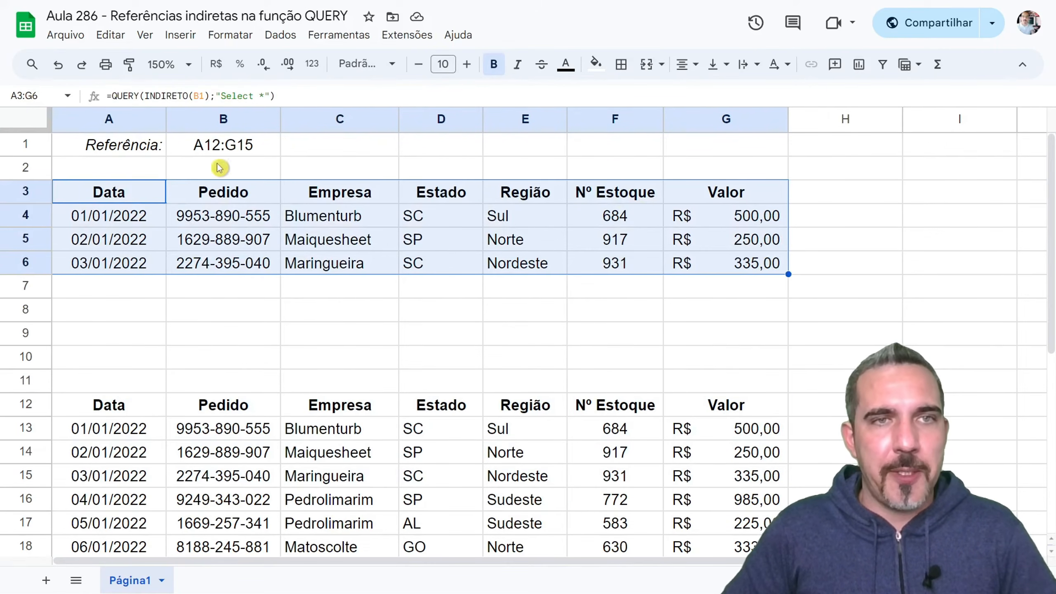
click(243, 145)
drag(248, 143, 254, 144)
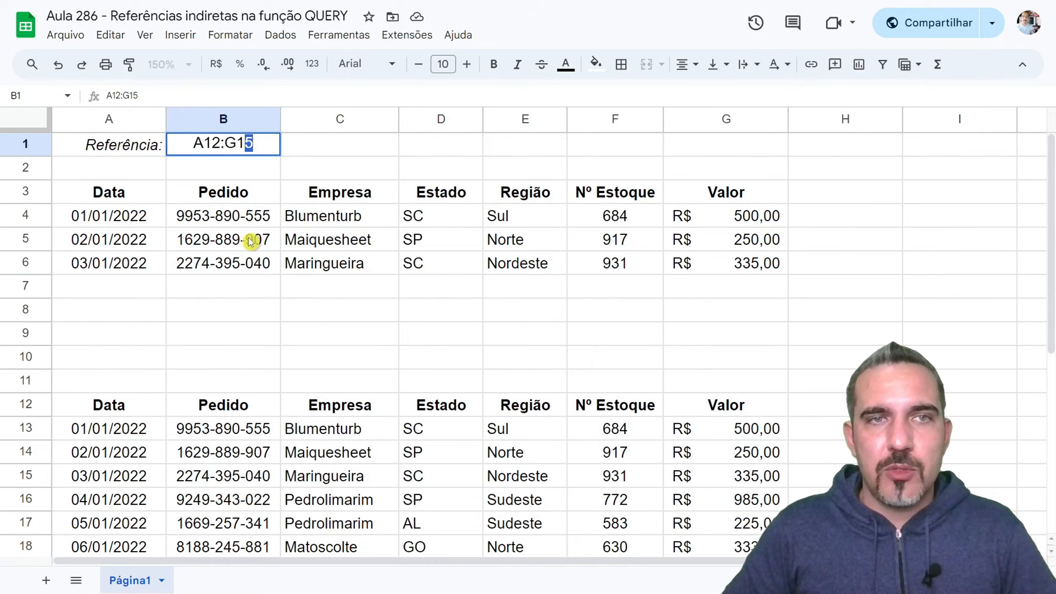
text(8)
key(Return)
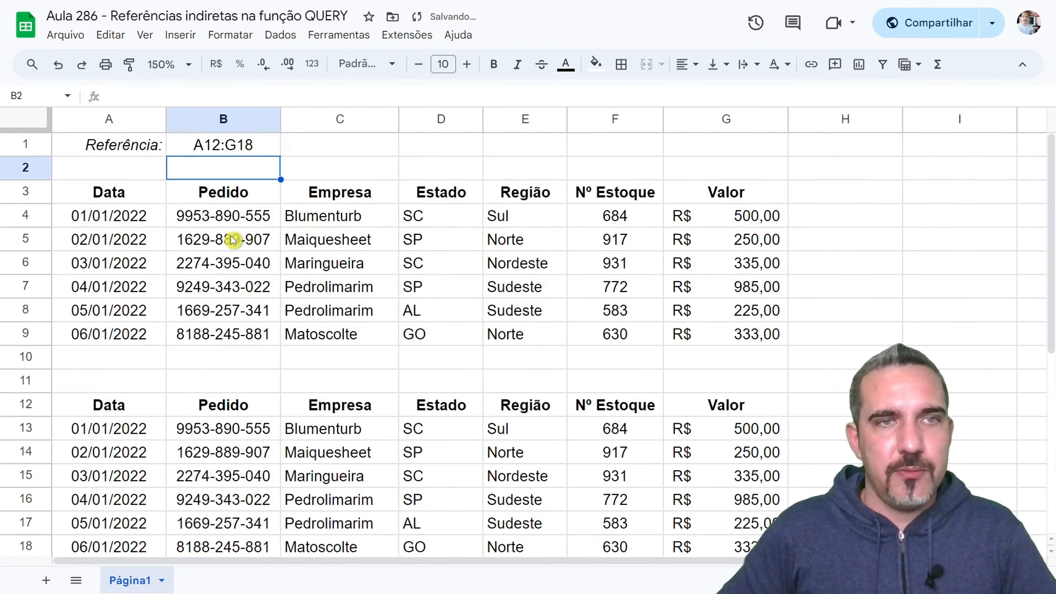
drag(124, 191, 731, 316)
- Narrow the reference in B1 to A12:C18 and check the query output range A3:C9 against it
double_click(239, 141)
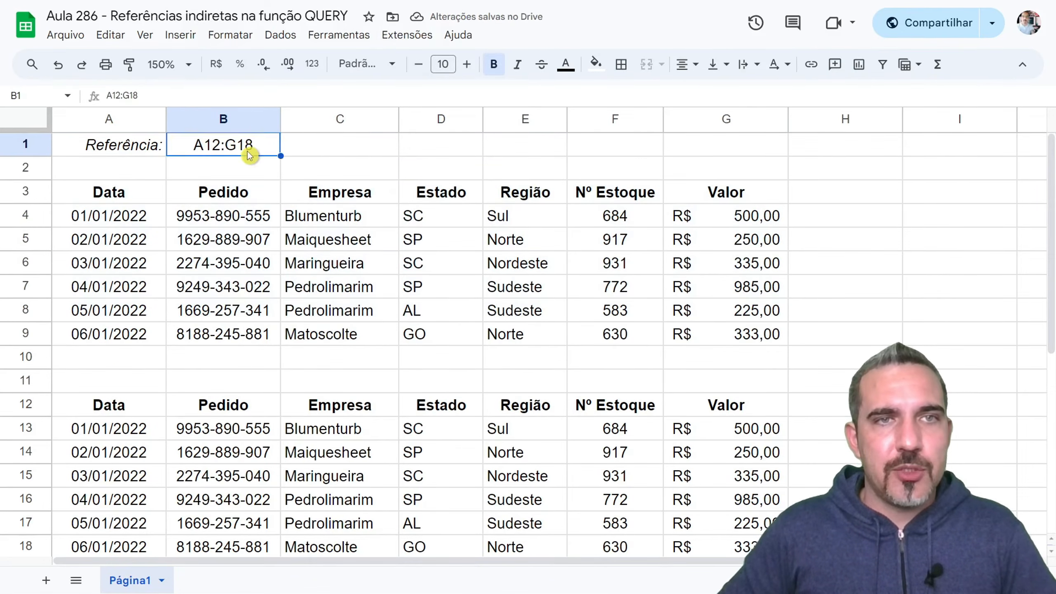
drag(224, 143, 236, 142)
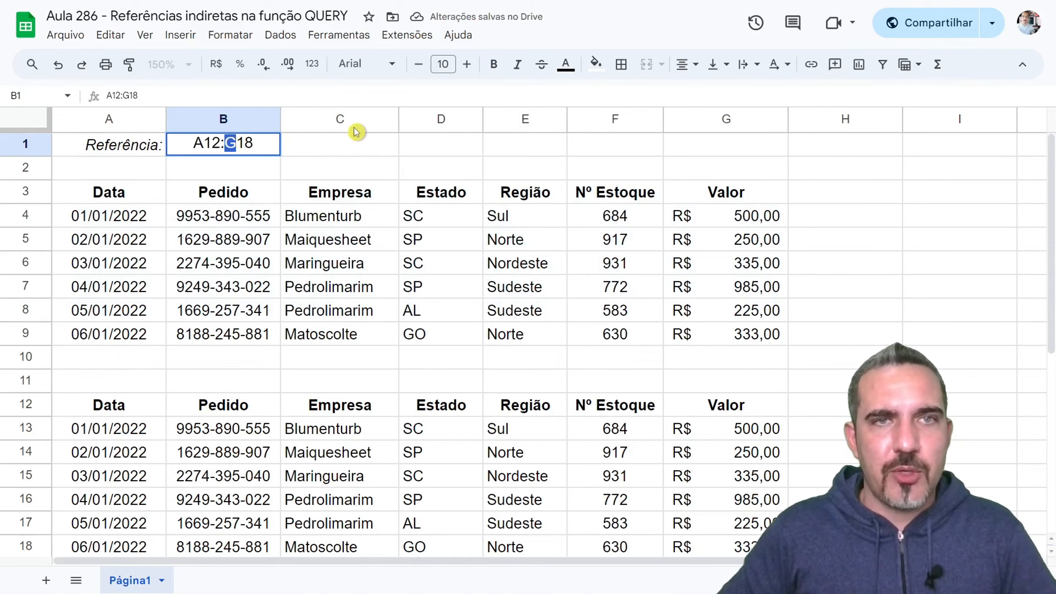
text(C)
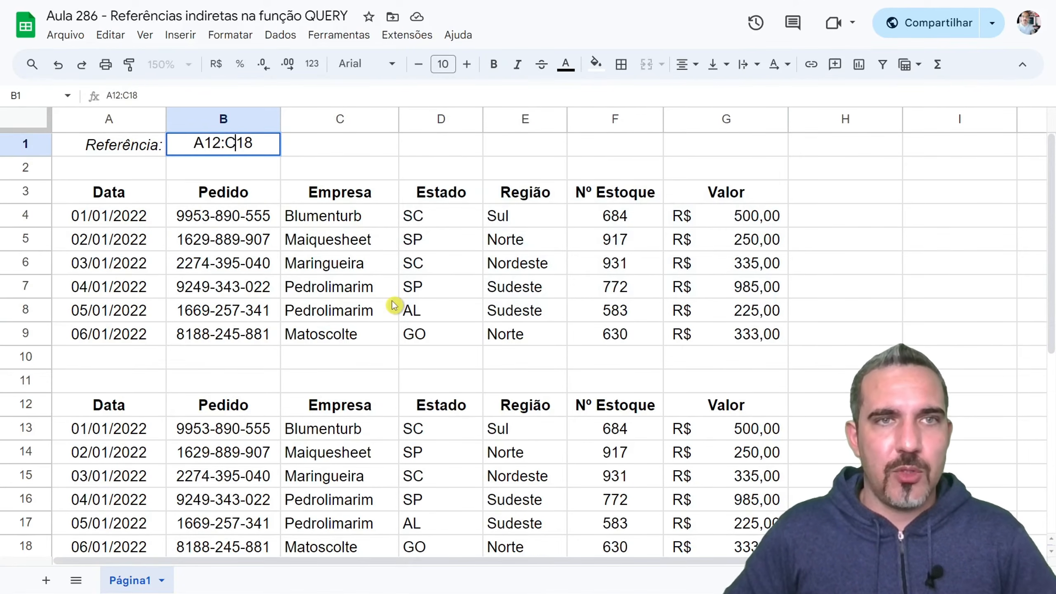
key(Return)
drag(125, 193, 350, 333)
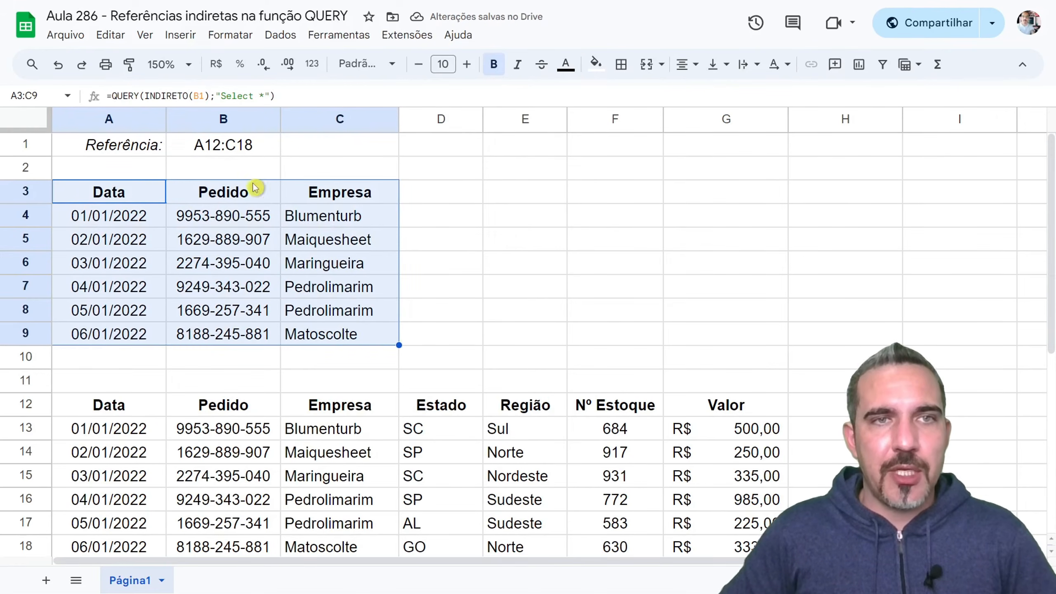
click(210, 145)
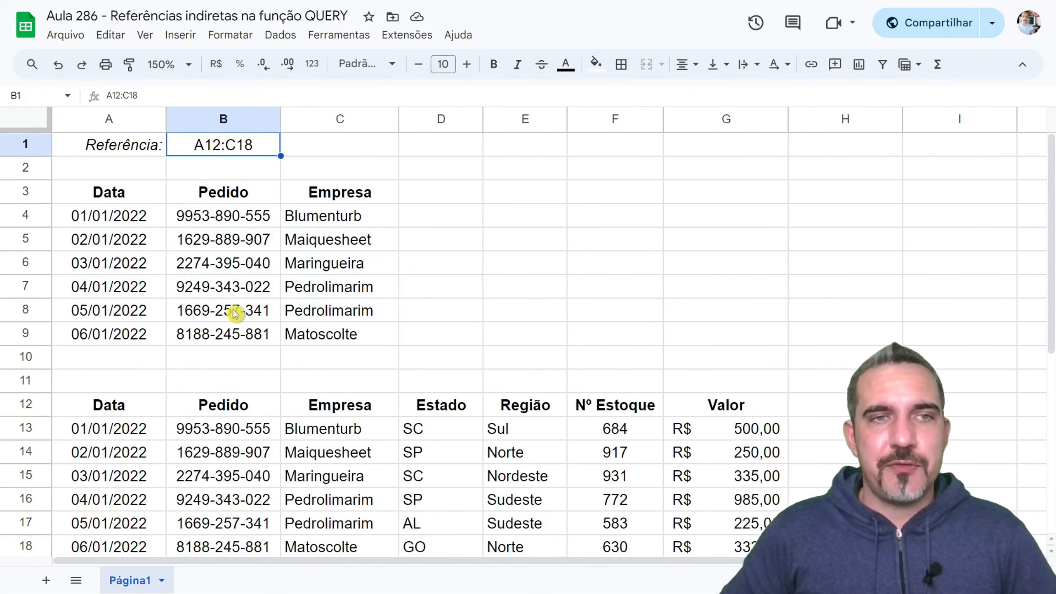